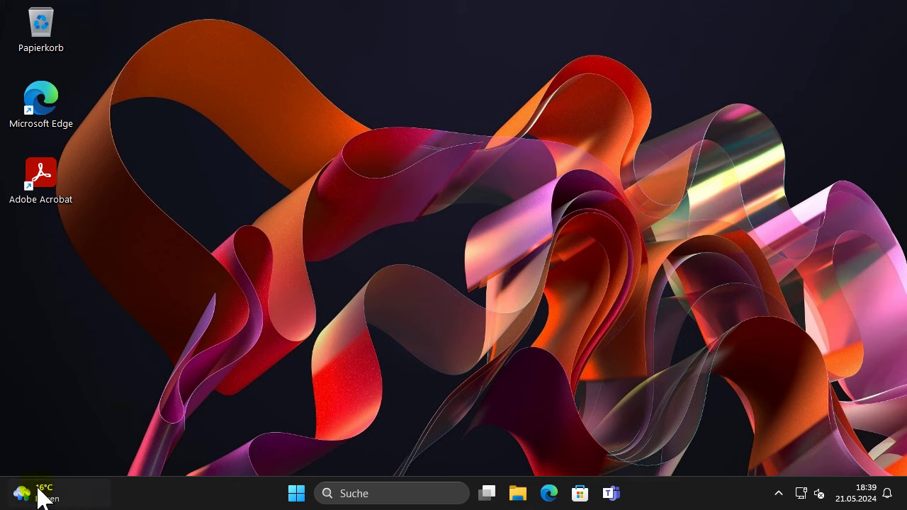
Step: Browse the news feed on the widgets board opened from the taskbar weather entry, and close the board
{"action": "mouse_move", "coordinate": [35, 501]}
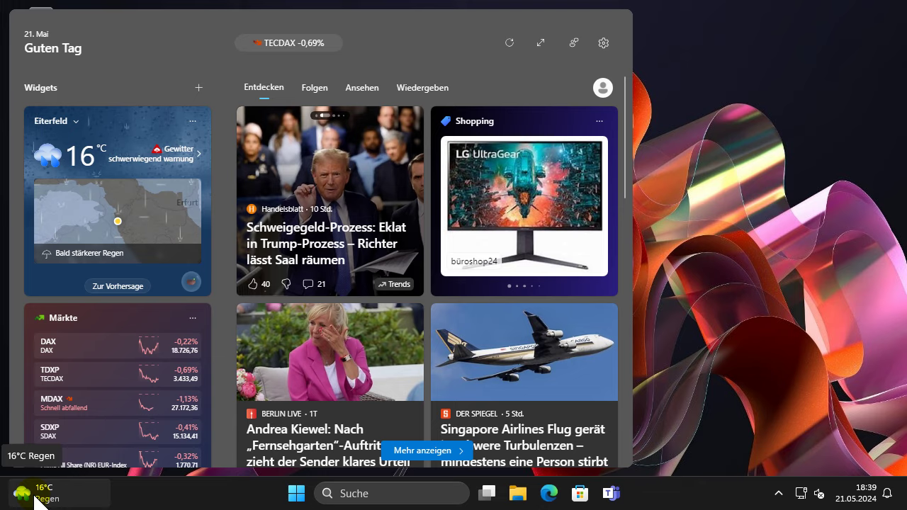
{"action": "scroll", "coordinate": [480, 344], "scroll_direction": "down", "scroll_amount": 12}
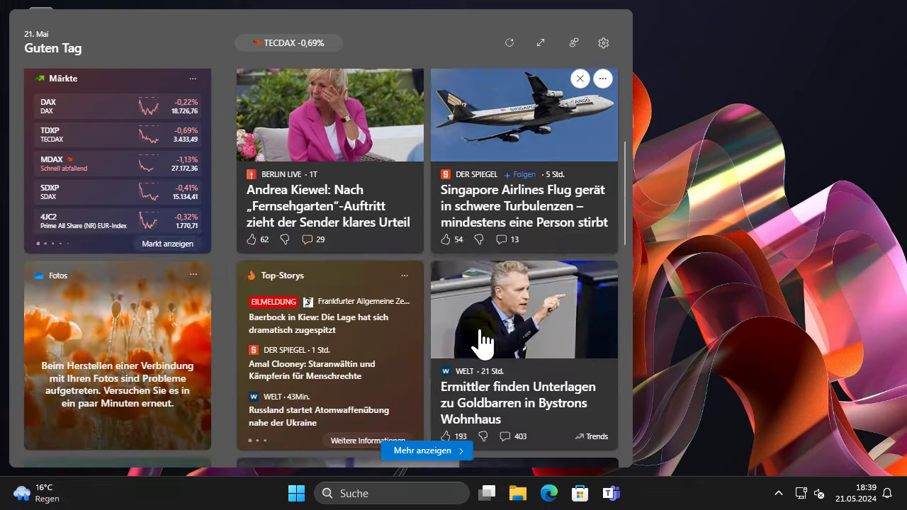
{"action": "scroll", "coordinate": [486, 363], "scroll_direction": "down", "scroll_amount": 5}
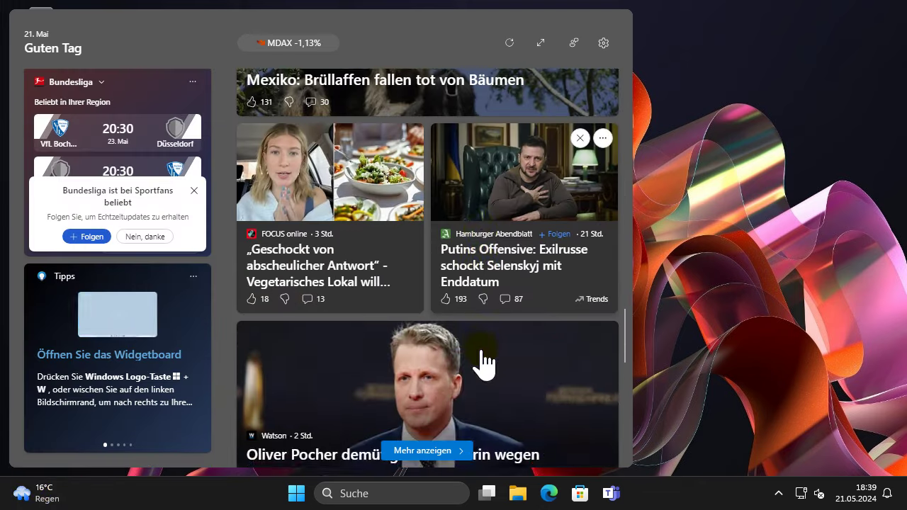
{"action": "left_click", "coordinate": [690, 284]}
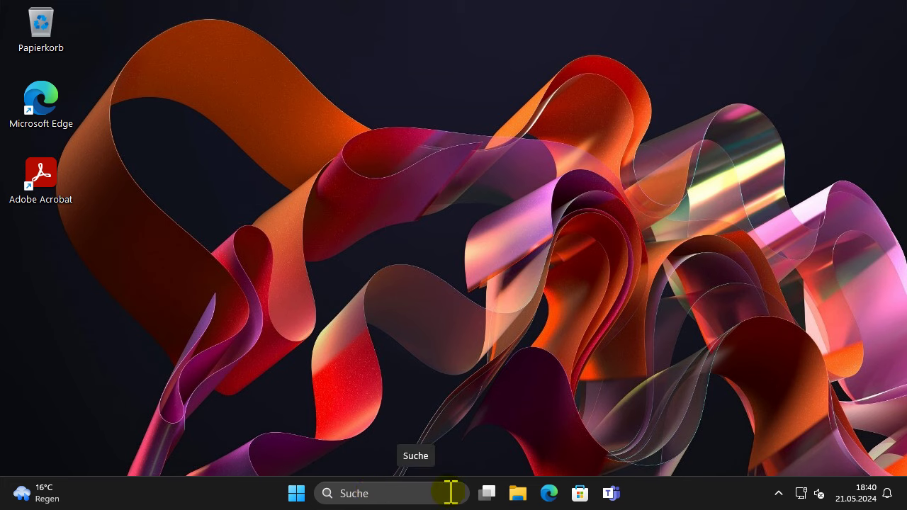
Step: Show the hidden system tray icons, and open the taskbar settings (Taskleisteneinstellungen)
{"action": "mouse_move", "coordinate": [494, 499]}
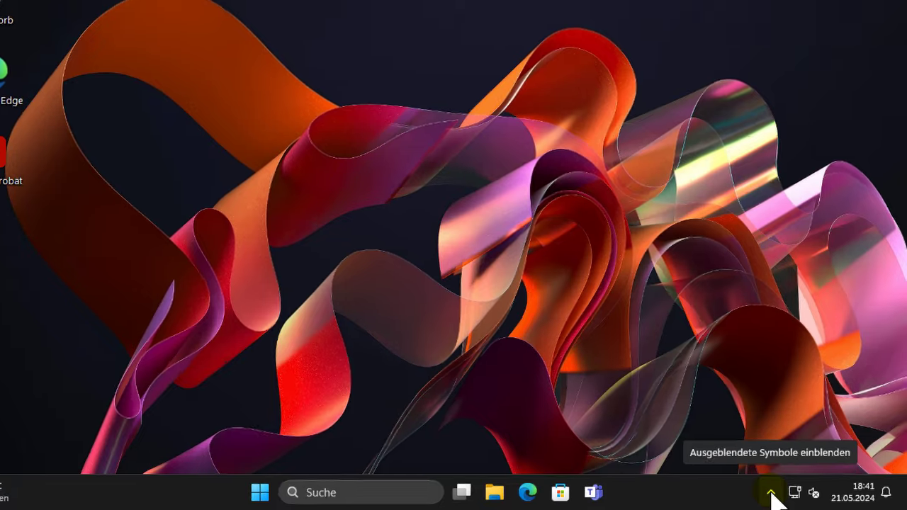
{"action": "left_click", "coordinate": [779, 494]}
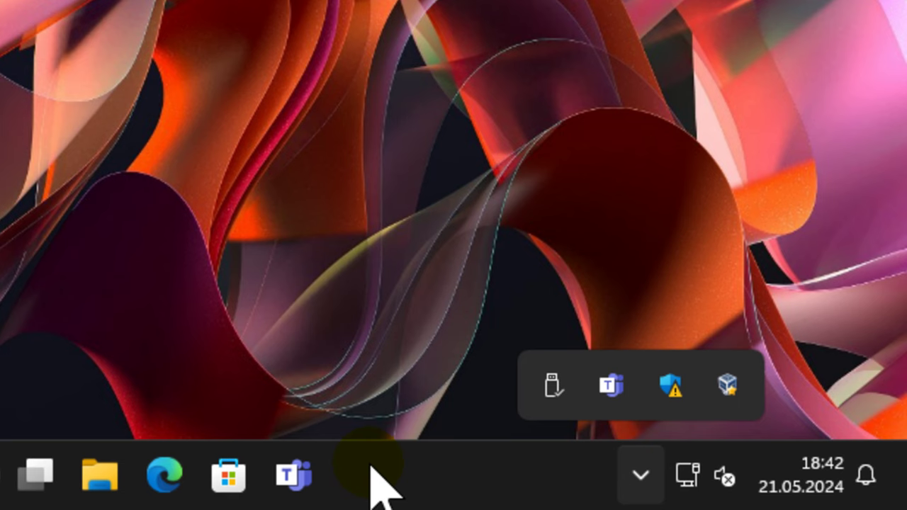
{"action": "right_click", "coordinate": [413, 474]}
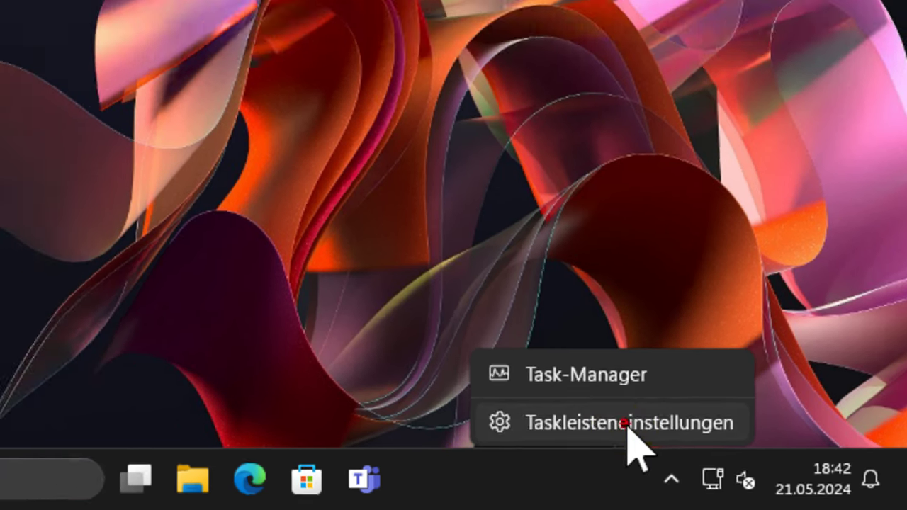
{"action": "left_click", "coordinate": [599, 418]}
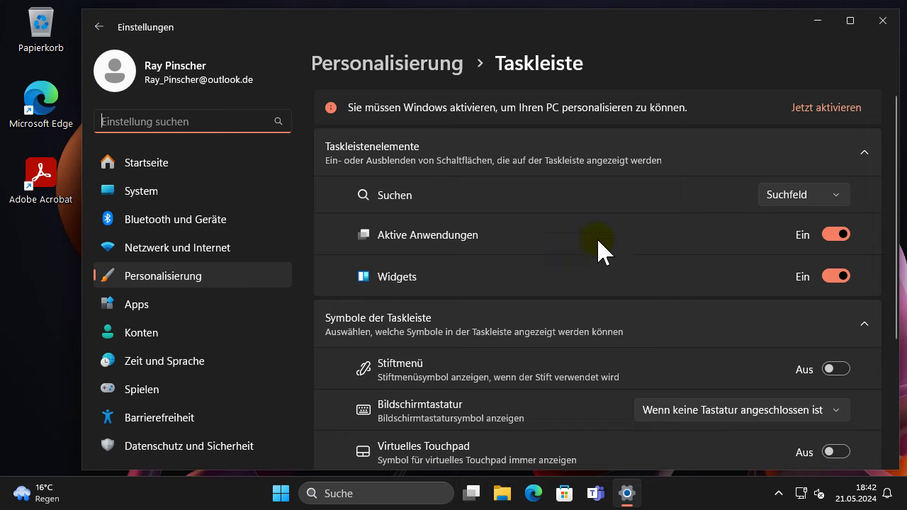
Step: Try the taskbar search display options Suchsymbol und Bezeichnung, Nur Suchsymbol and Ausblenden one after another
{"action": "scroll", "coordinate": [602, 244], "scroll_direction": "down", "scroll_amount": 1}
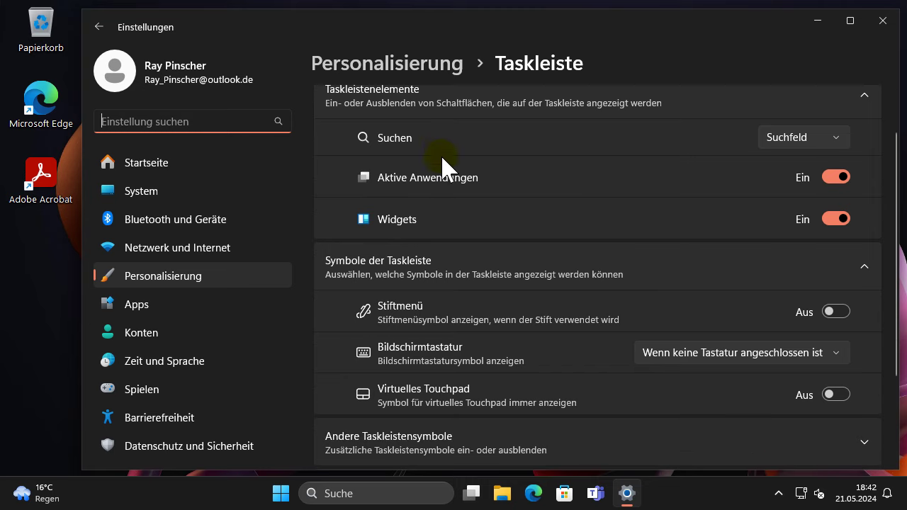
{"action": "left_click", "coordinate": [837, 139]}
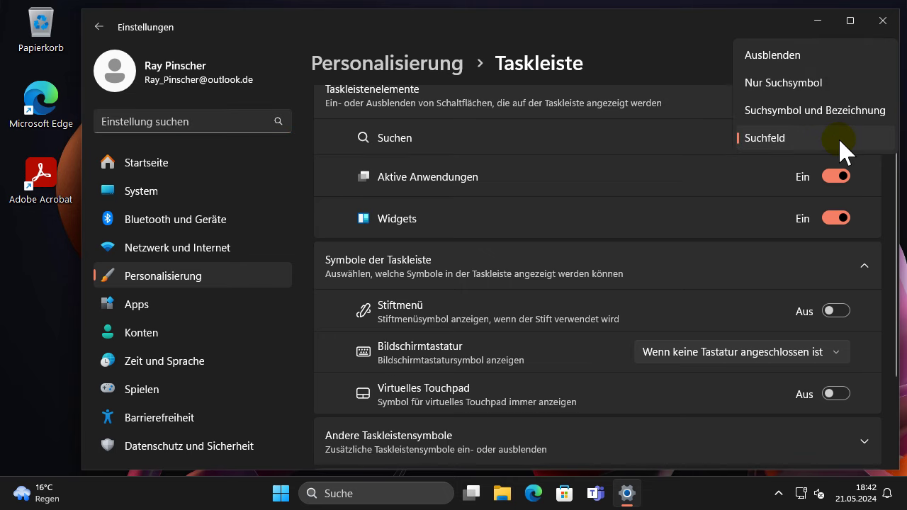
{"action": "left_click", "coordinate": [765, 110]}
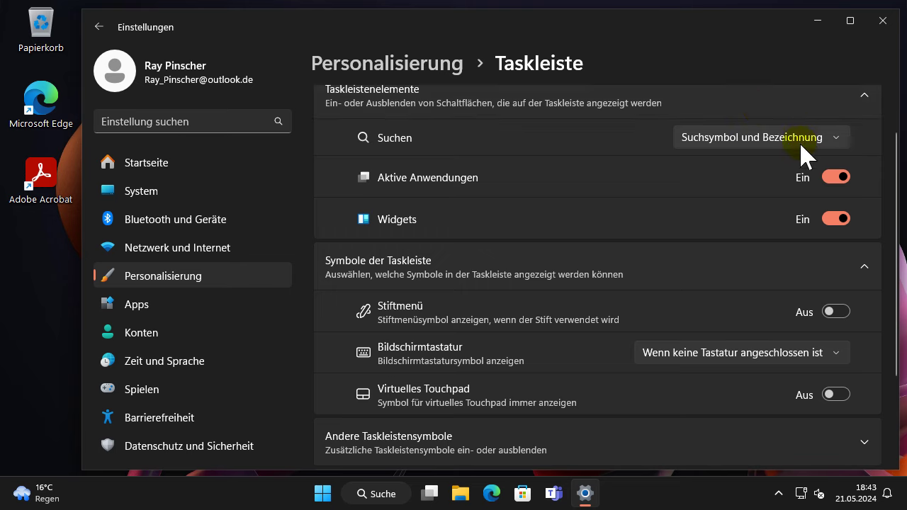
{"action": "left_click", "coordinate": [806, 139]}
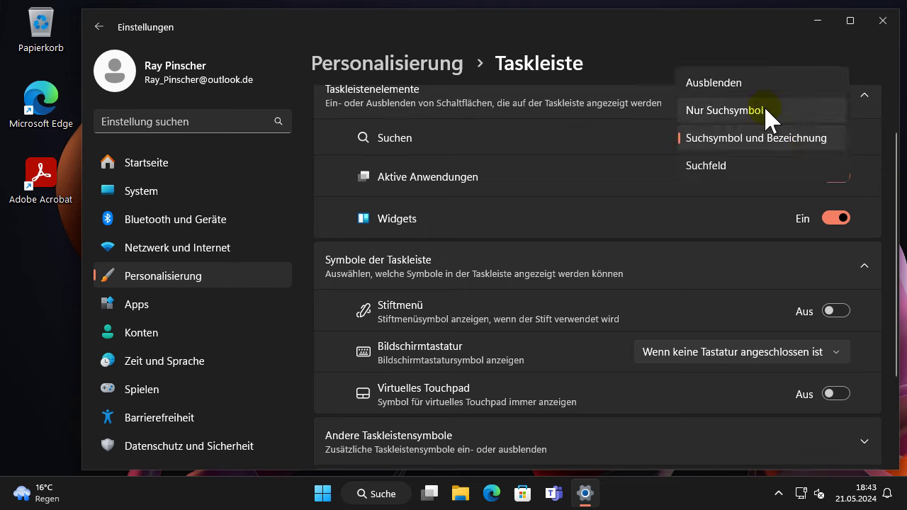
{"action": "left_click", "coordinate": [759, 113]}
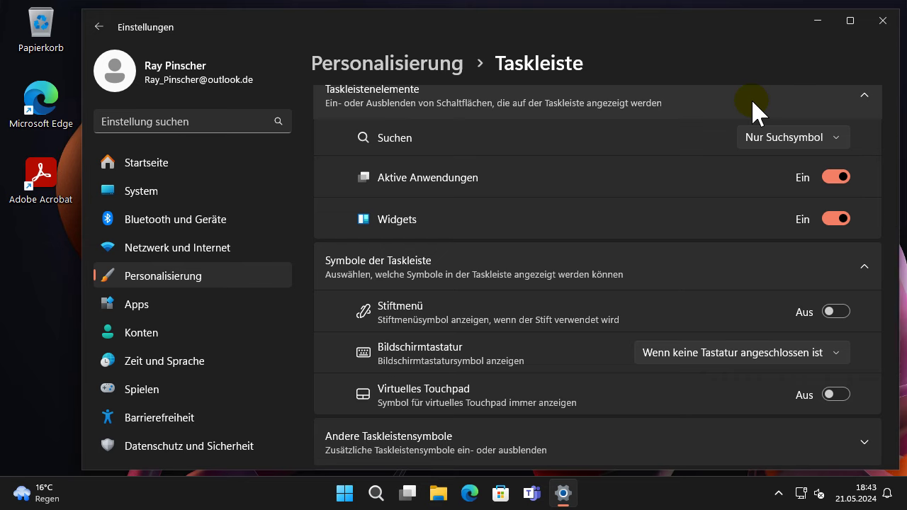
{"action": "left_click", "coordinate": [803, 142]}
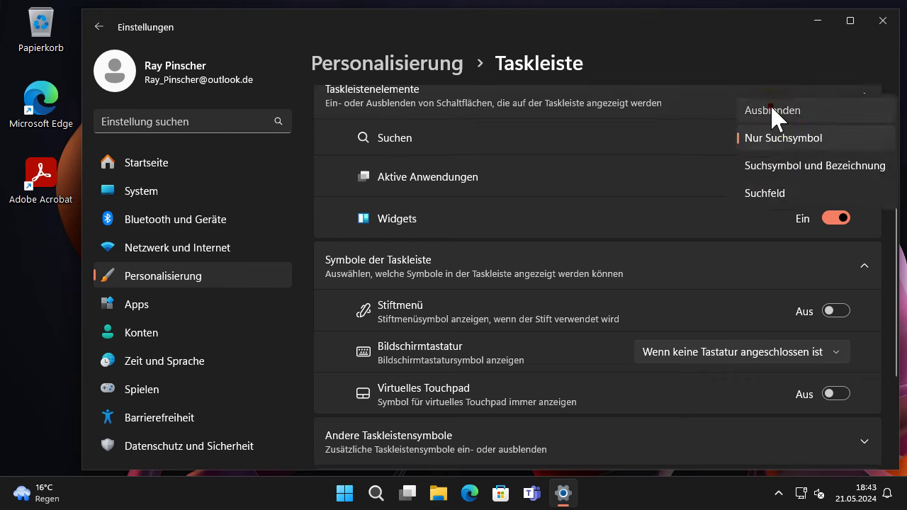
{"action": "left_click", "coordinate": [774, 114]}
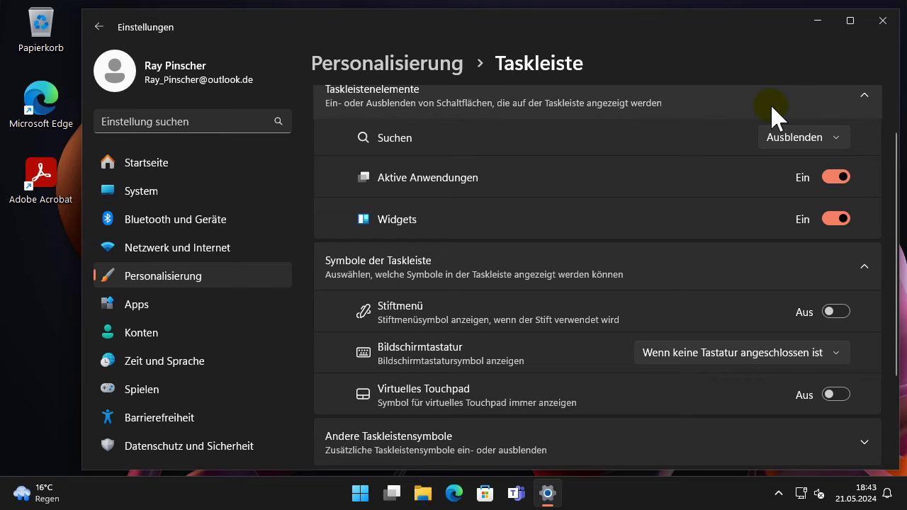
Step: Look at the search field in the Start menu, and set the taskbar's Suchen option to Suchfeld
{"action": "left_click", "coordinate": [360, 493]}
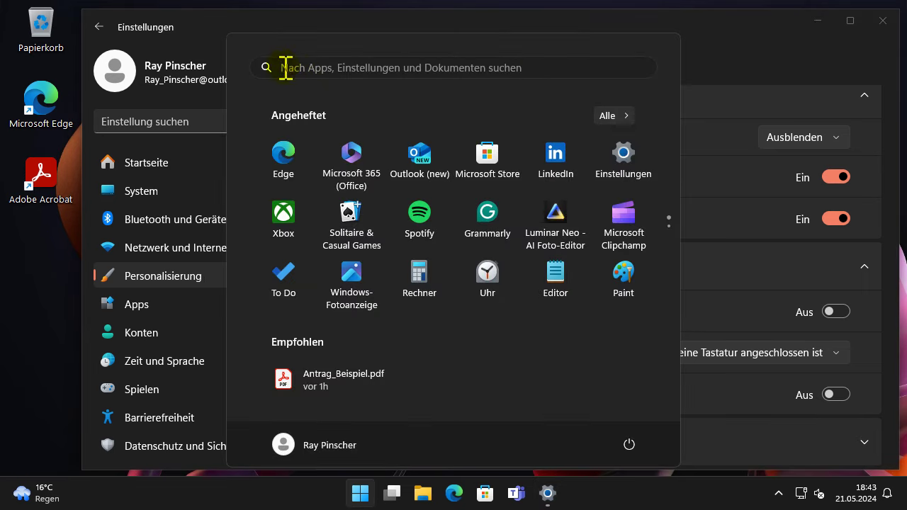
{"action": "left_click", "coordinate": [736, 72]}
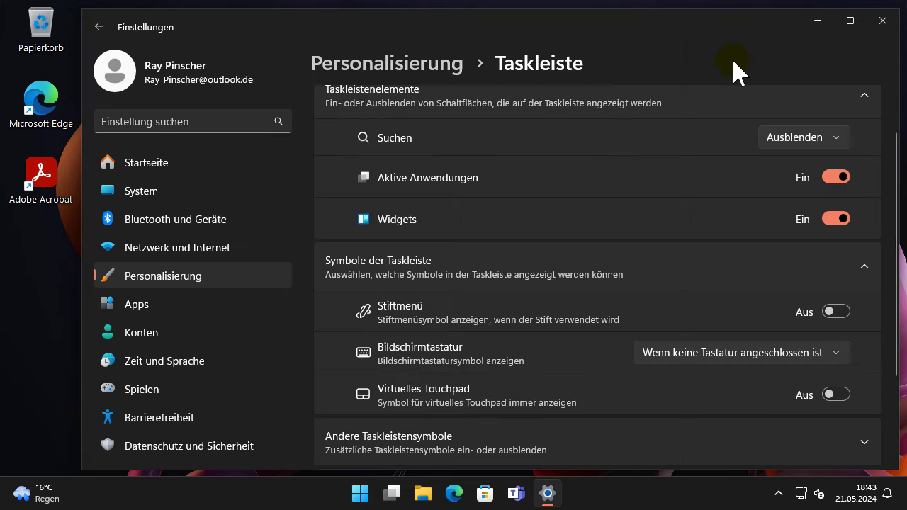
{"action": "left_click", "coordinate": [788, 139]}
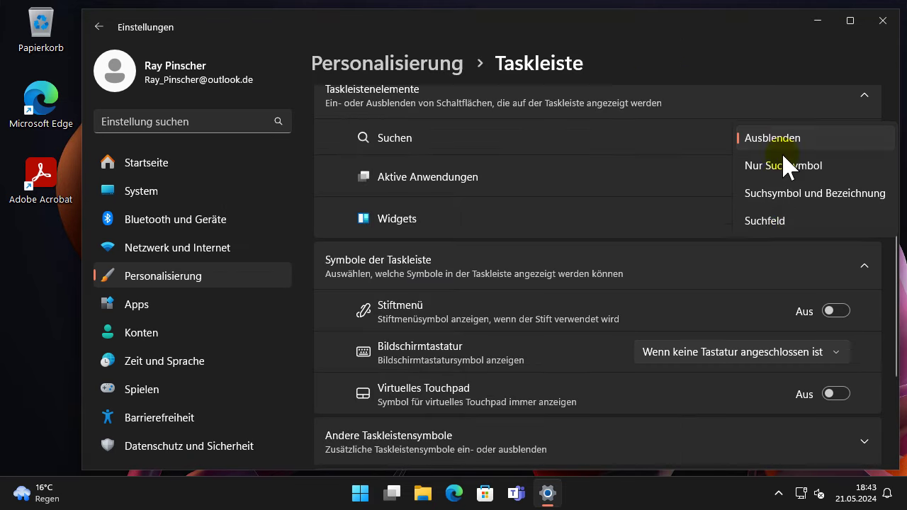
{"action": "left_click", "coordinate": [761, 228]}
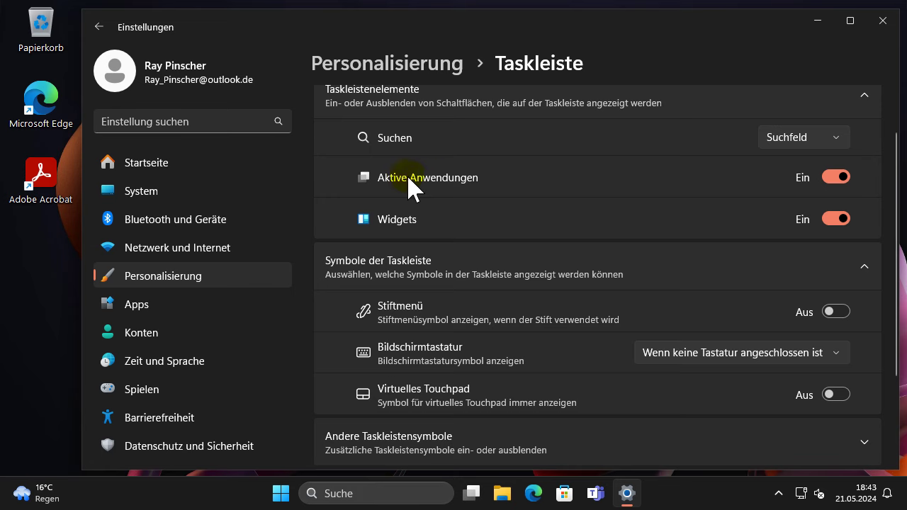
Step: Turn the Aktive Anwendungen taskbar element off and on again, and switch Widgets off
{"action": "mouse_move", "coordinate": [472, 497]}
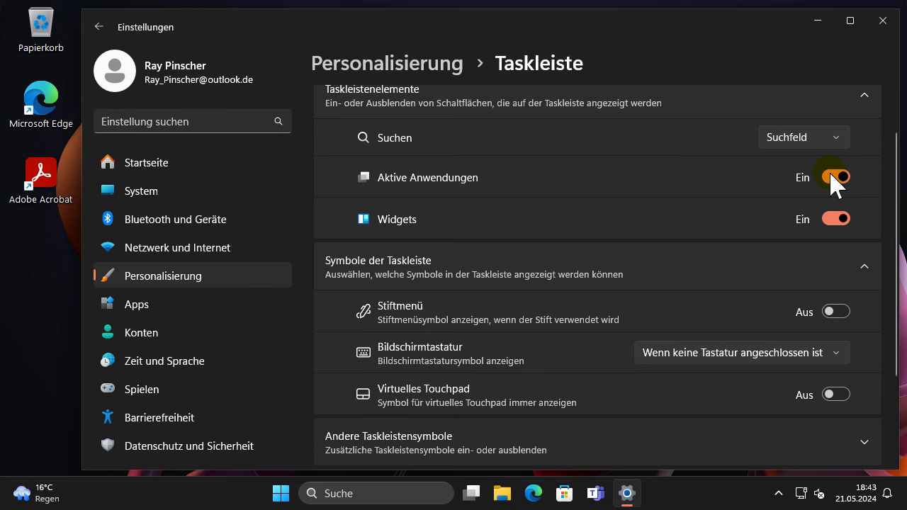
{"action": "left_click", "coordinate": [833, 177]}
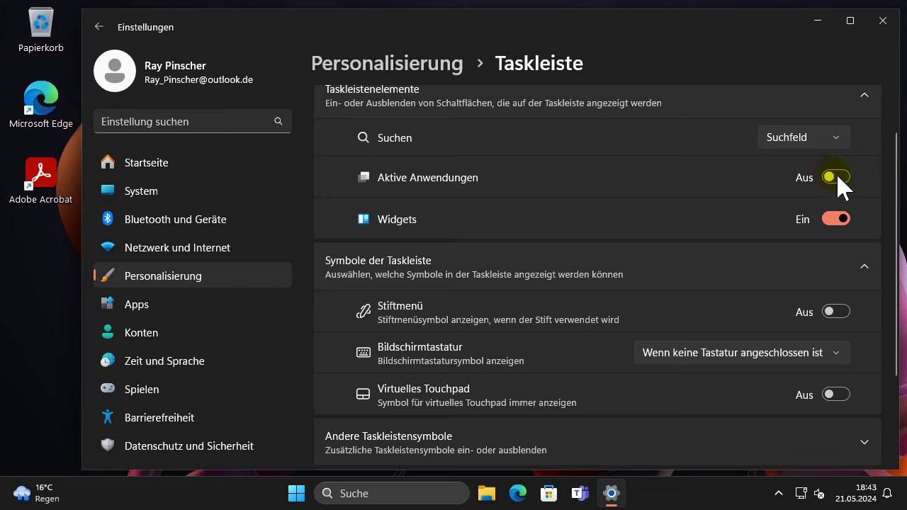
{"action": "left_click", "coordinate": [837, 177]}
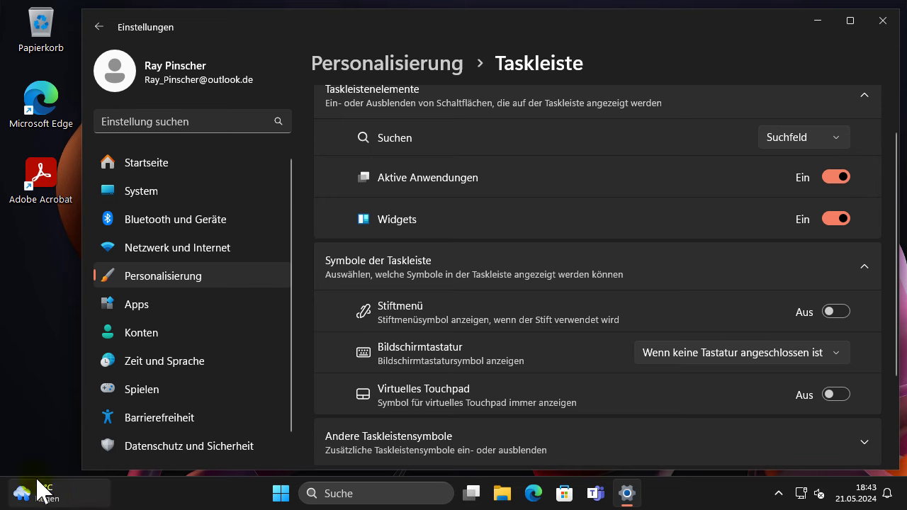
{"action": "mouse_move", "coordinate": [59, 500]}
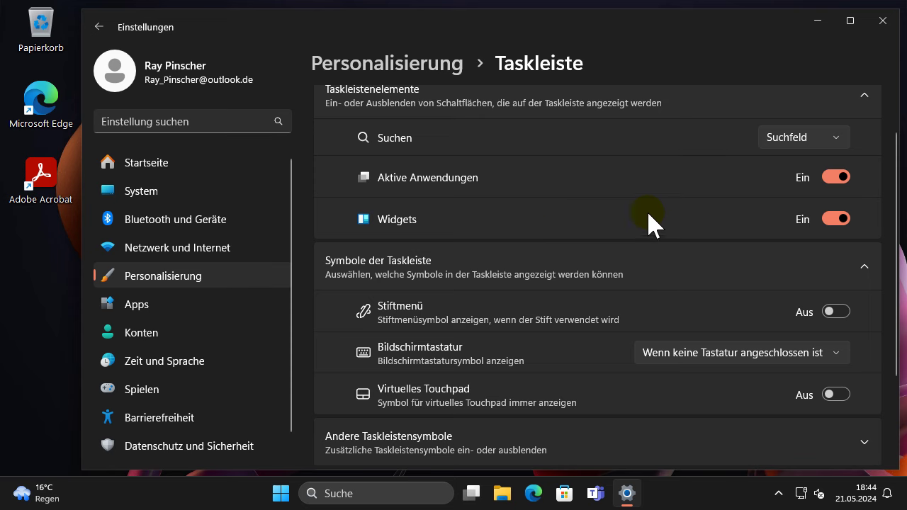
{"action": "left_click", "coordinate": [829, 219]}
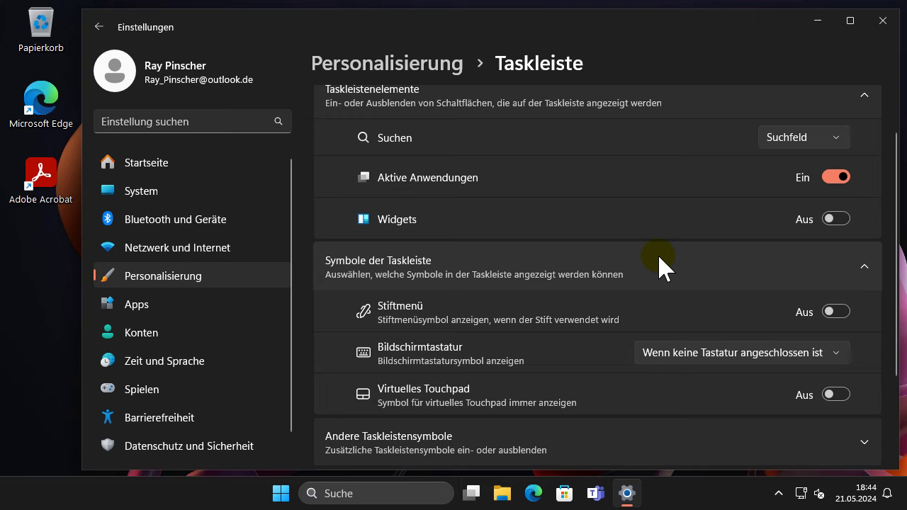
Step: Expand the taskbar behaviour settings (Verhalten der Taskleiste) and set the Taskleistenausrichtung to Linksbündig
{"action": "scroll", "coordinate": [660, 280], "scroll_direction": "down", "scroll_amount": 3}
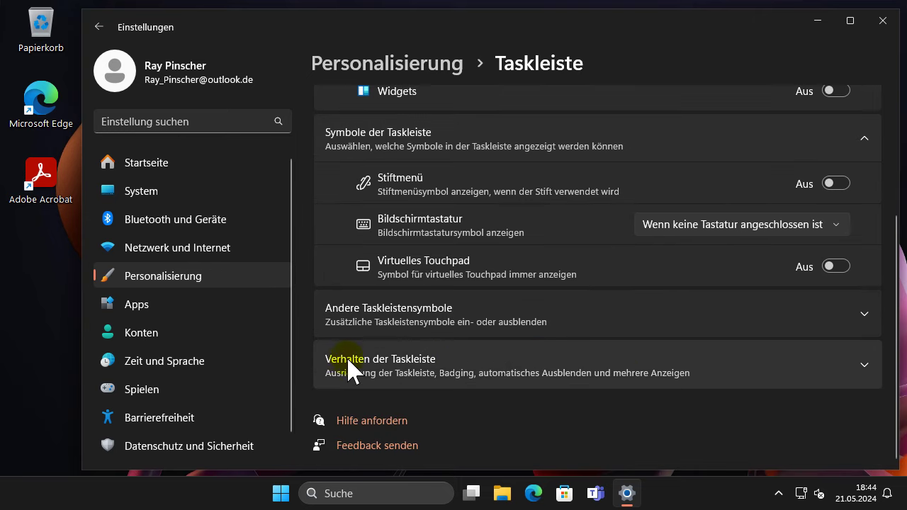
{"action": "left_click", "coordinate": [577, 376]}
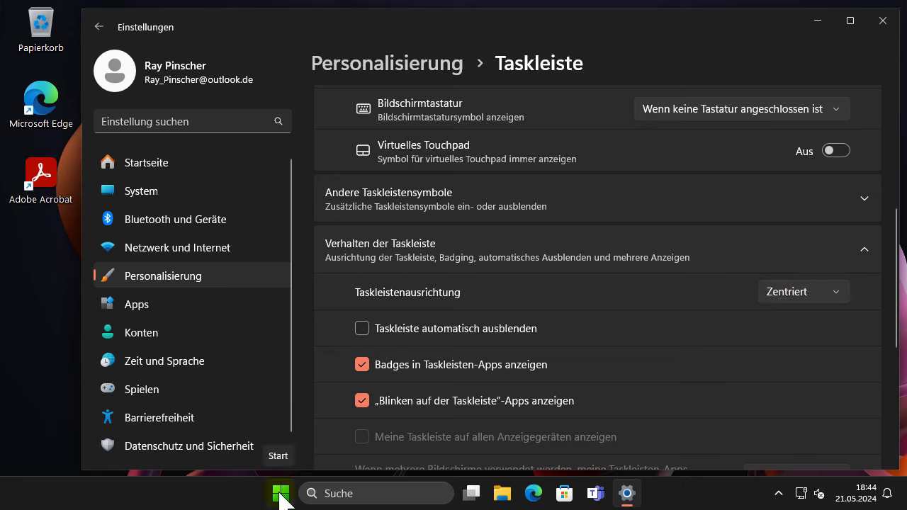
{"action": "mouse_move", "coordinate": [629, 492]}
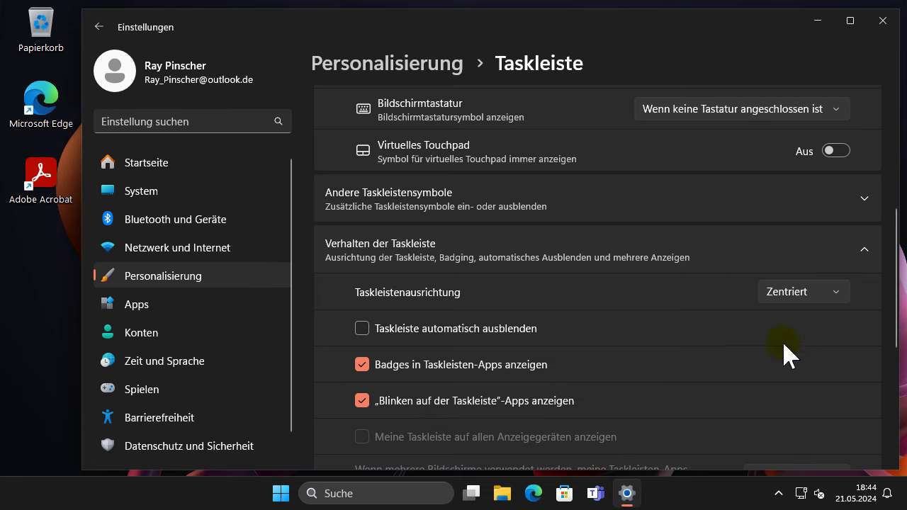
{"action": "left_click", "coordinate": [820, 297]}
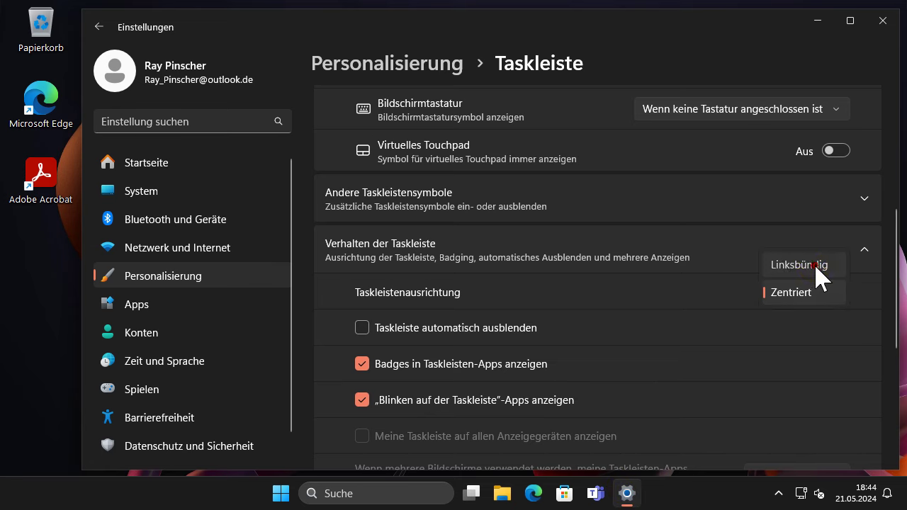
{"action": "left_click", "coordinate": [816, 271]}
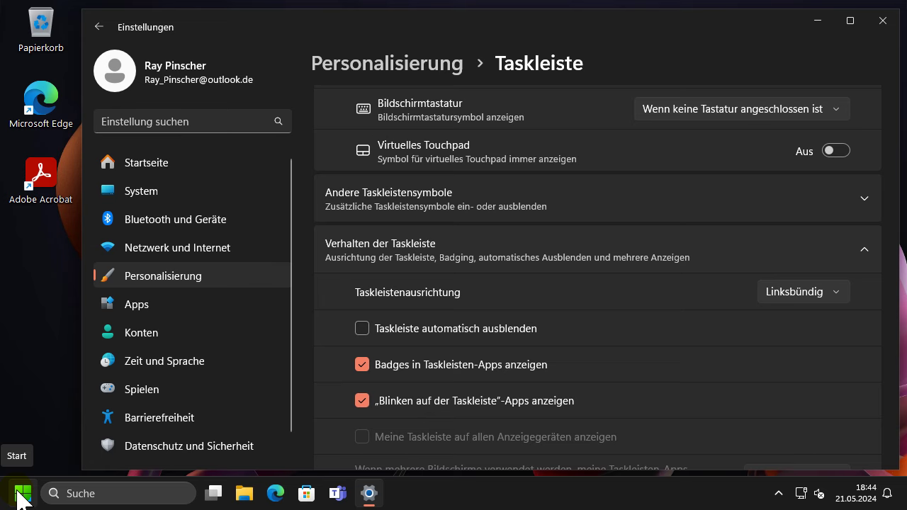
Step: Switch the Widgets taskbar element on
{"action": "scroll", "coordinate": [666, 226], "scroll_direction": "up", "scroll_amount": 2}
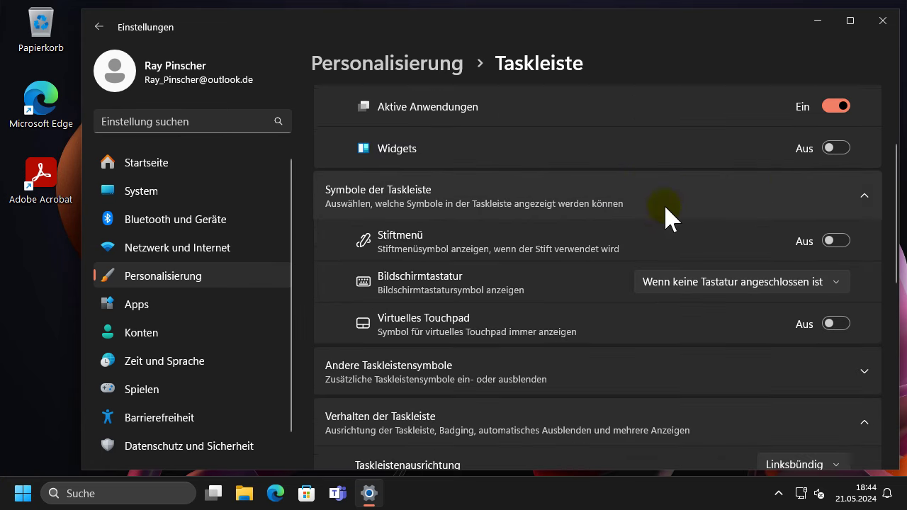
{"action": "left_click", "coordinate": [837, 147]}
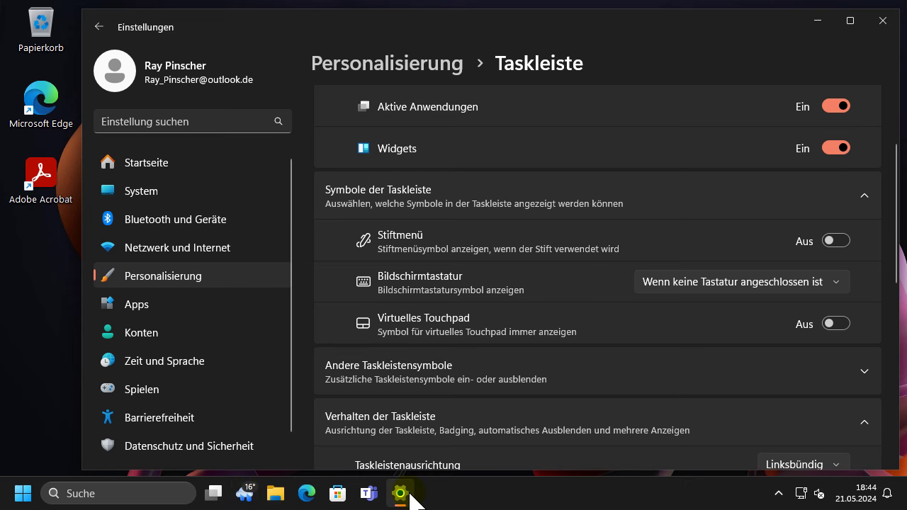
{"action": "mouse_move", "coordinate": [413, 502]}
Step: Turn the Stiftmenü symbol on the taskbar on and off again
{"action": "scroll", "coordinate": [582, 302], "scroll_direction": "down", "scroll_amount": 1}
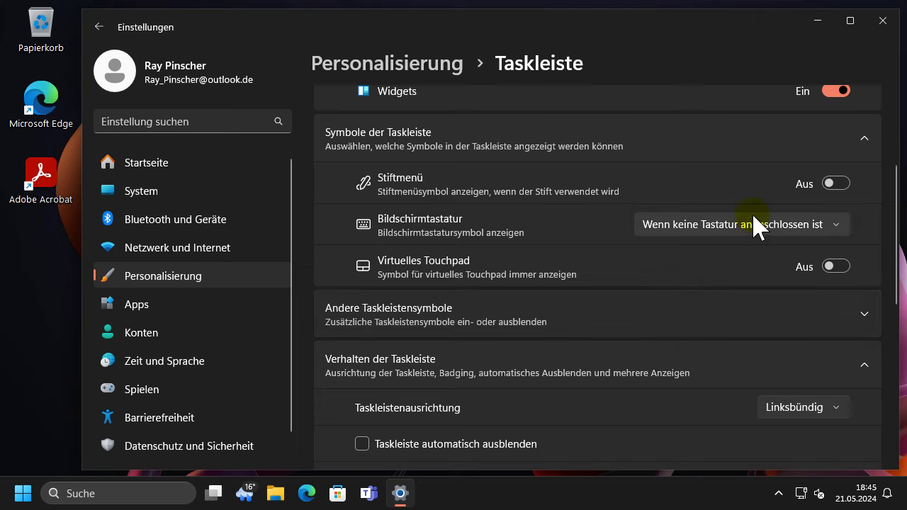
{"action": "scroll", "coordinate": [709, 227], "scroll_direction": "up", "scroll_amount": 1}
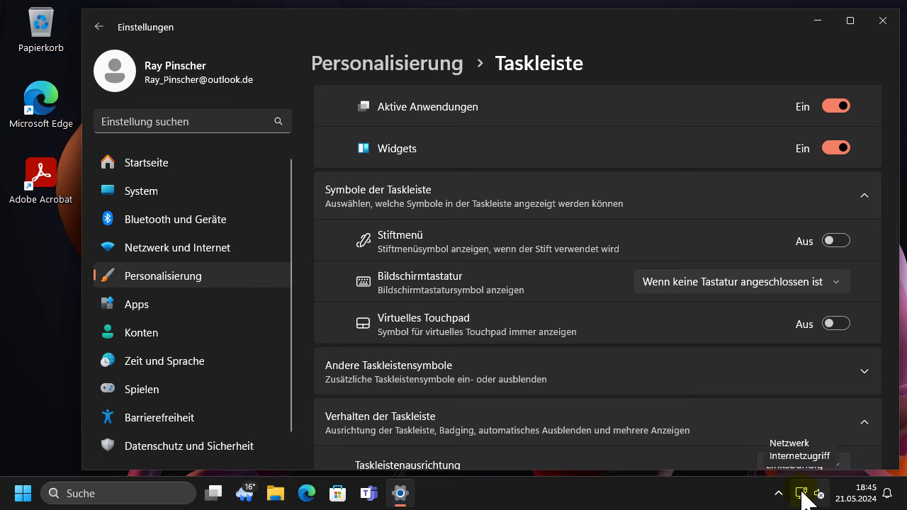
{"action": "left_click", "coordinate": [841, 239]}
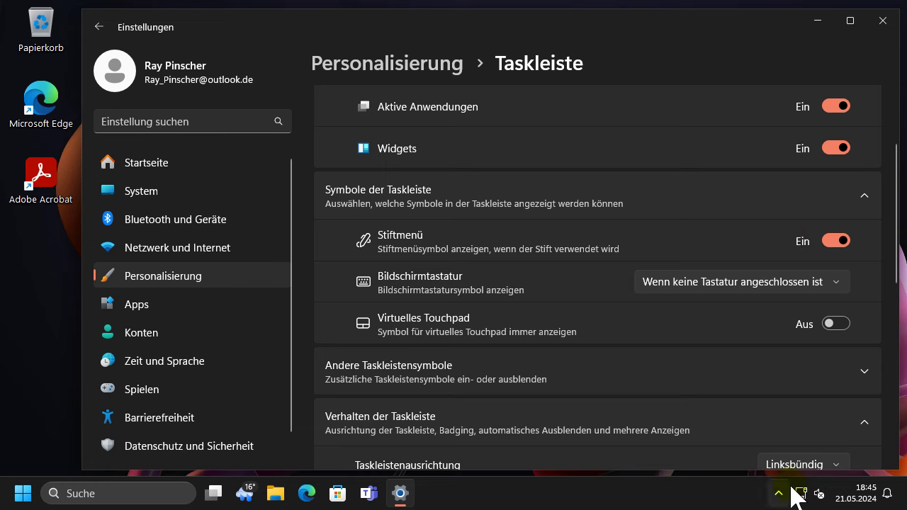
{"action": "left_click", "coordinate": [830, 243]}
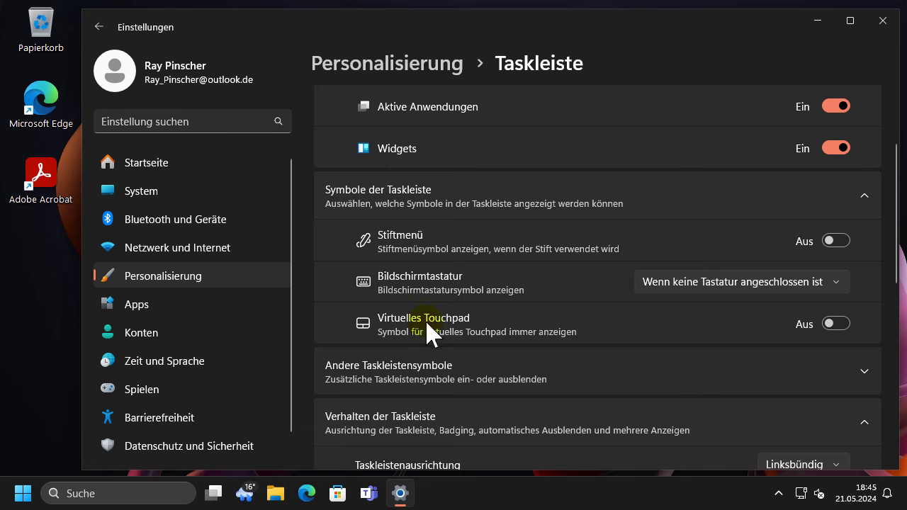
Step: Turn the Virtuelles Touchpad symbol on the taskbar on and off again
{"action": "left_click", "coordinate": [840, 324]}
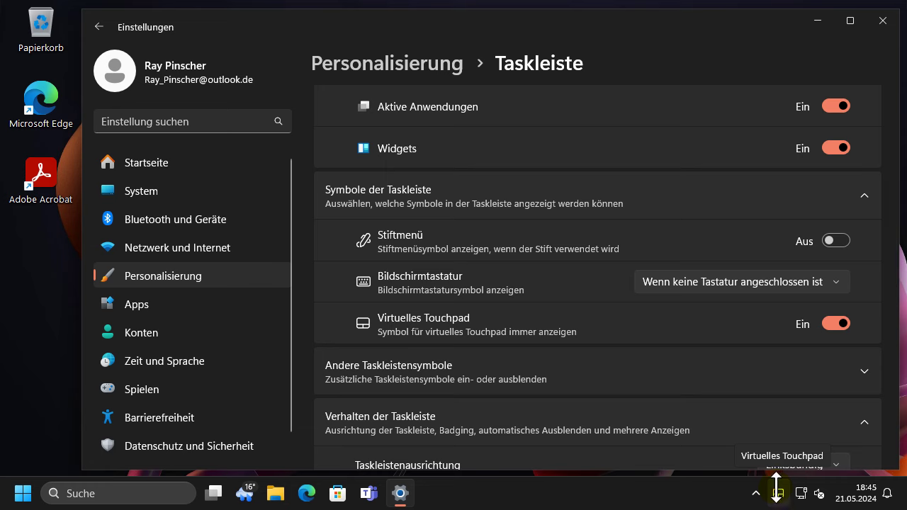
{"action": "left_click", "coordinate": [837, 324]}
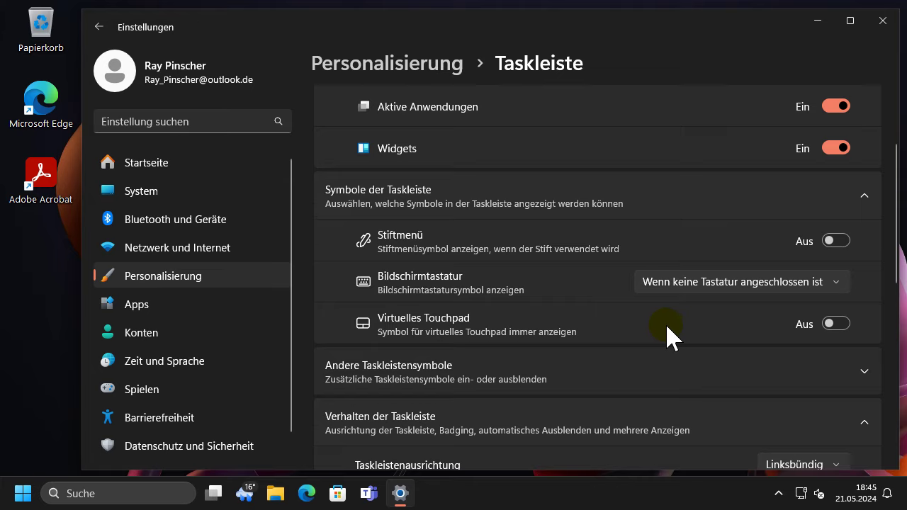
Step: Expand the section for showing or hiding additional taskbar symbols (Andere Taskleistensymbole)
{"action": "scroll", "coordinate": [638, 337], "scroll_direction": "down", "scroll_amount": 1}
{"action": "left_click", "coordinate": [537, 324]}
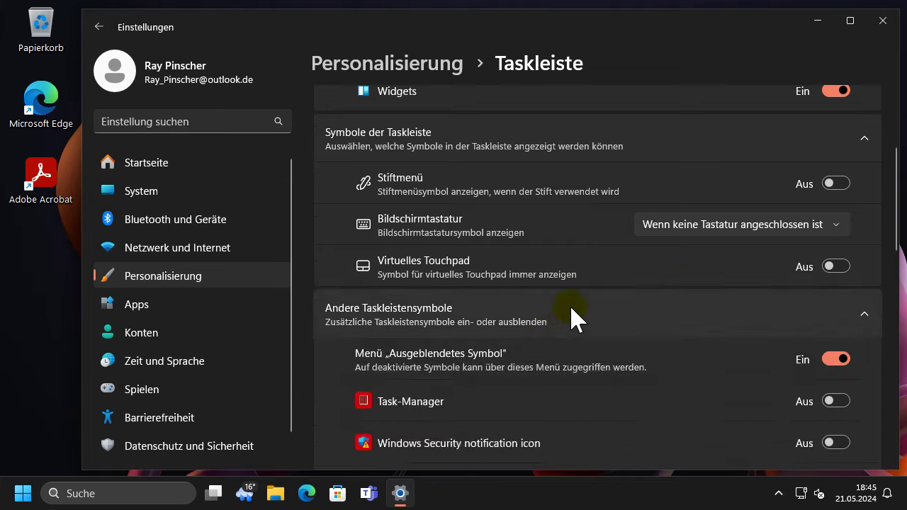
{"action": "scroll", "coordinate": [591, 301], "scroll_direction": "down", "scroll_amount": 3}
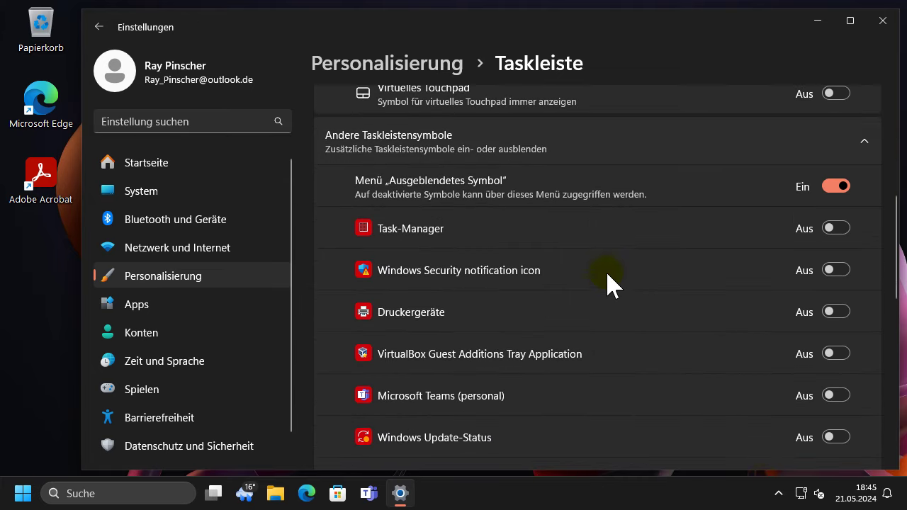
Step: Show the hidden taskbar symbols, check the one for safely removing hardware, and hide them again
{"action": "left_click", "coordinate": [779, 494]}
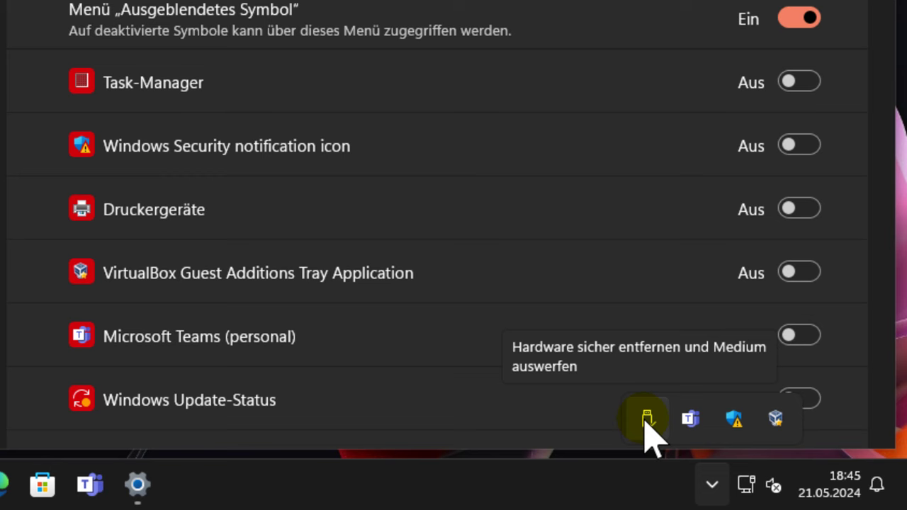
{"action": "left_click", "coordinate": [645, 420]}
{"action": "left_click", "coordinate": [713, 487]}
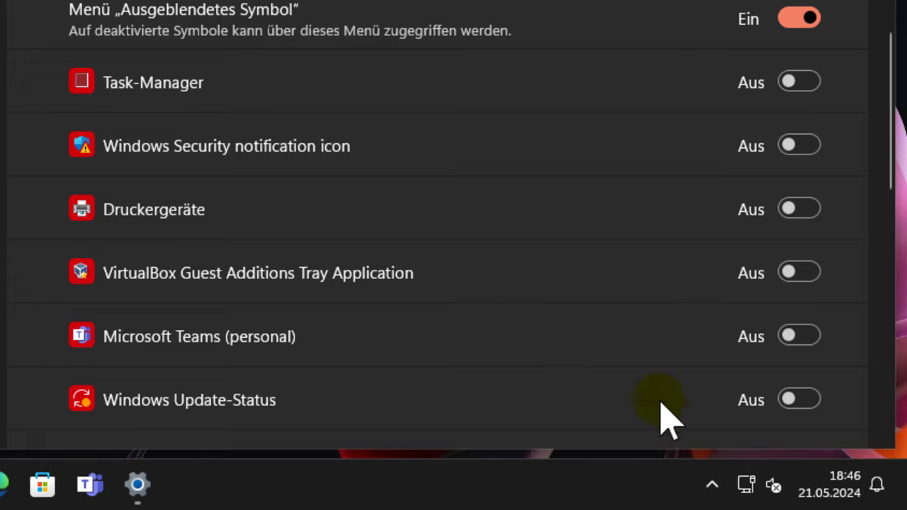
Step: Switch on the taskbar symbol Hardware sicher entfernen und Medium auswerfen
{"action": "scroll", "coordinate": [594, 266], "scroll_direction": "down", "scroll_amount": 3}
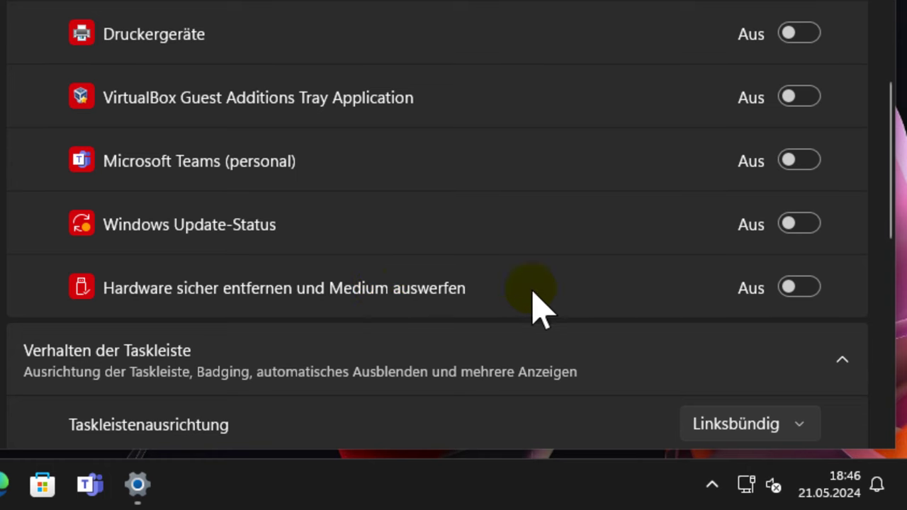
{"action": "left_click", "coordinate": [808, 301]}
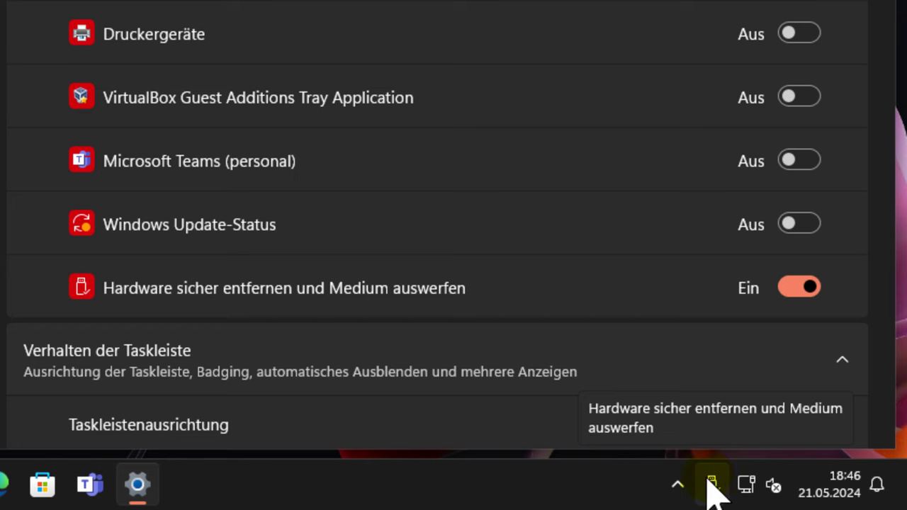
Step: Eject the USB2.0-CRW device through its new taskbar symbol and close the settings window
{"action": "left_click", "coordinate": [715, 479]}
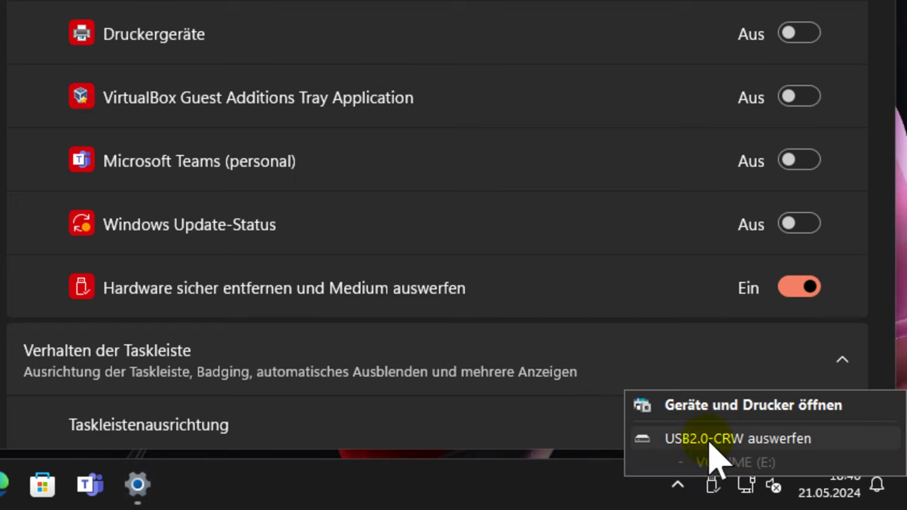
{"action": "left_click", "coordinate": [814, 441]}
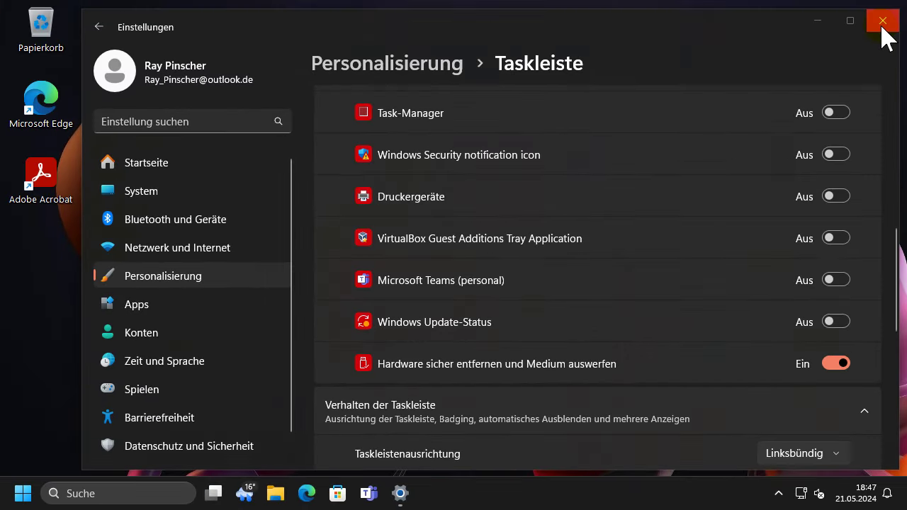
{"action": "left_click", "coordinate": [883, 21]}
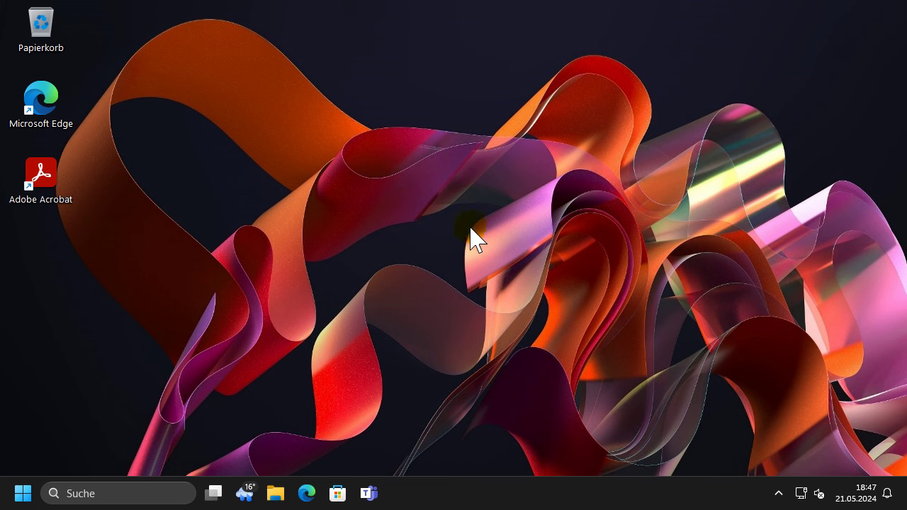